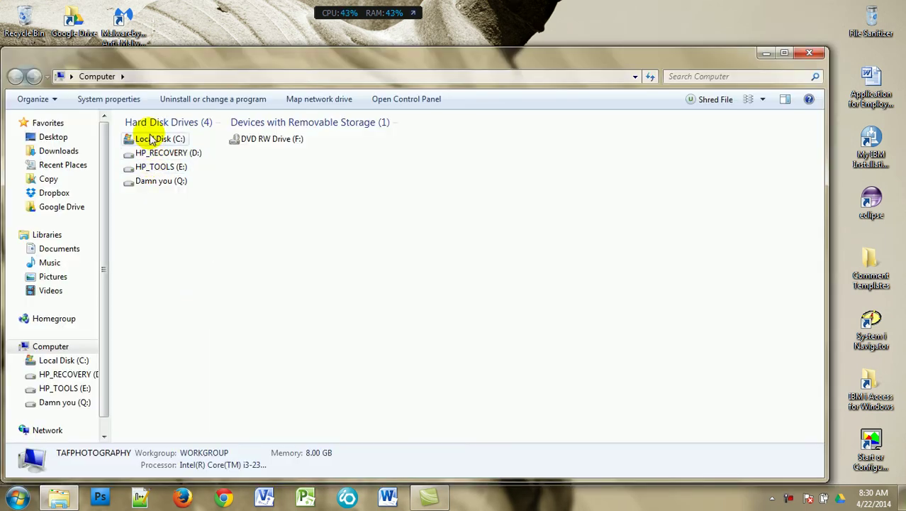
Open the Language Arts 1 workbook from the Current School Year folder on drive C and update its external links
double_click(152, 139)
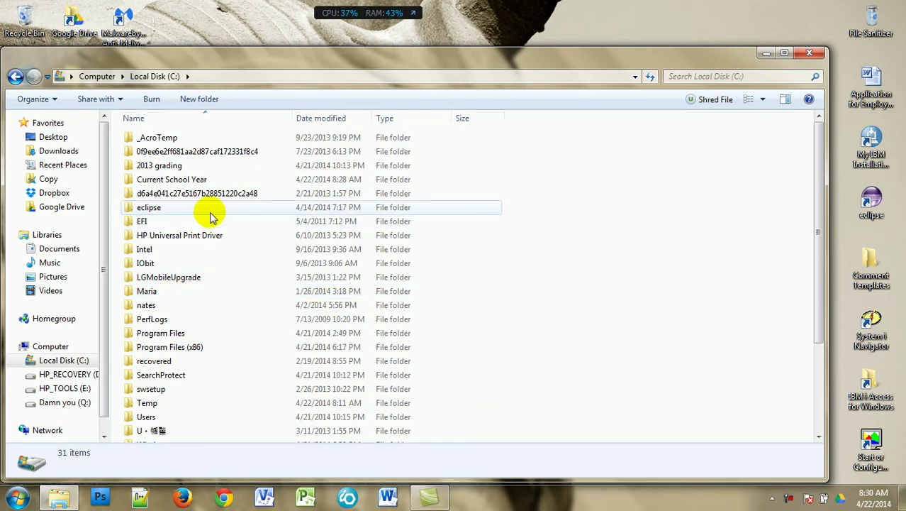
double_click(205, 180)
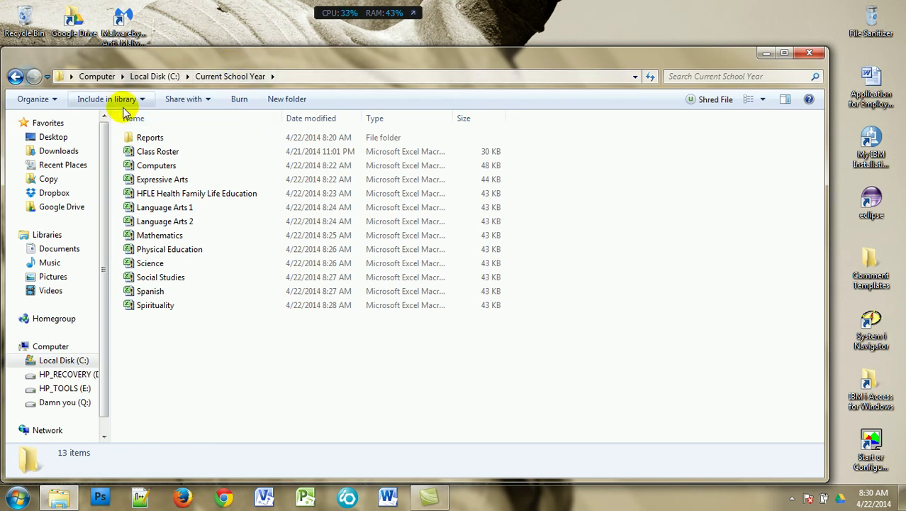
click(162, 208)
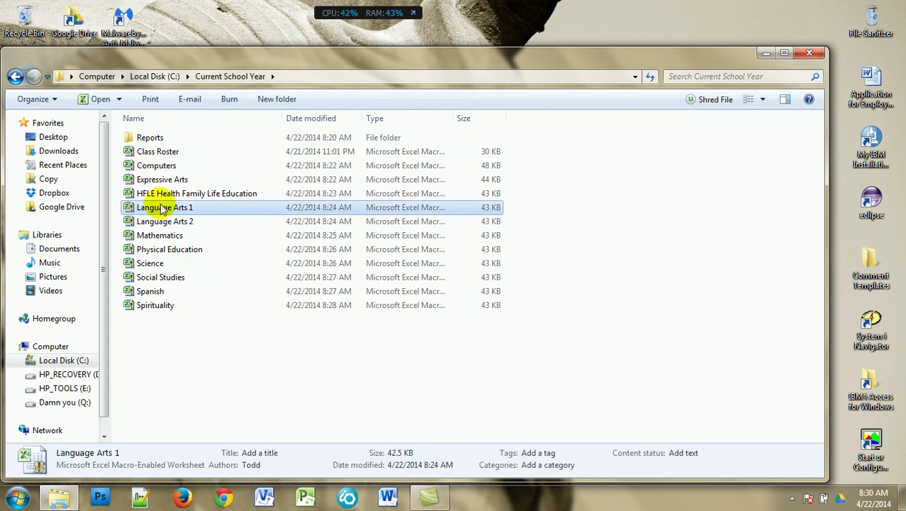
double_click(163, 207)
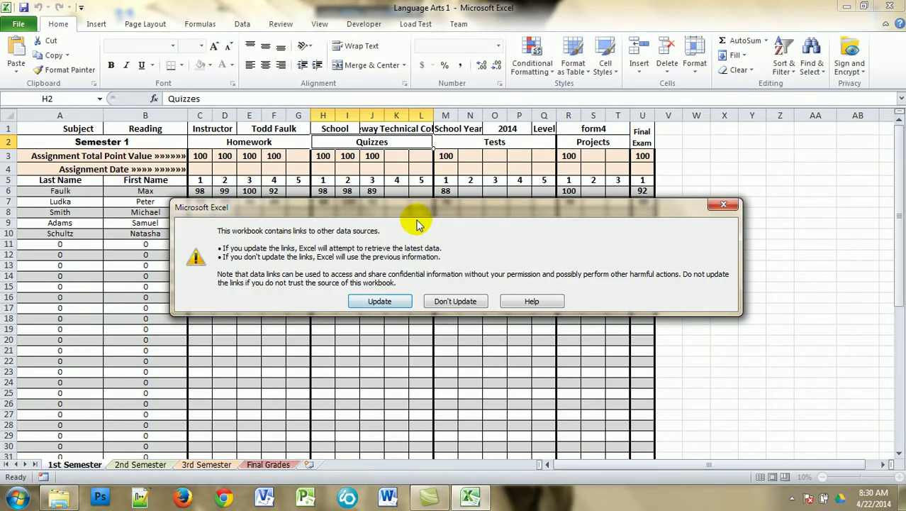
click(380, 302)
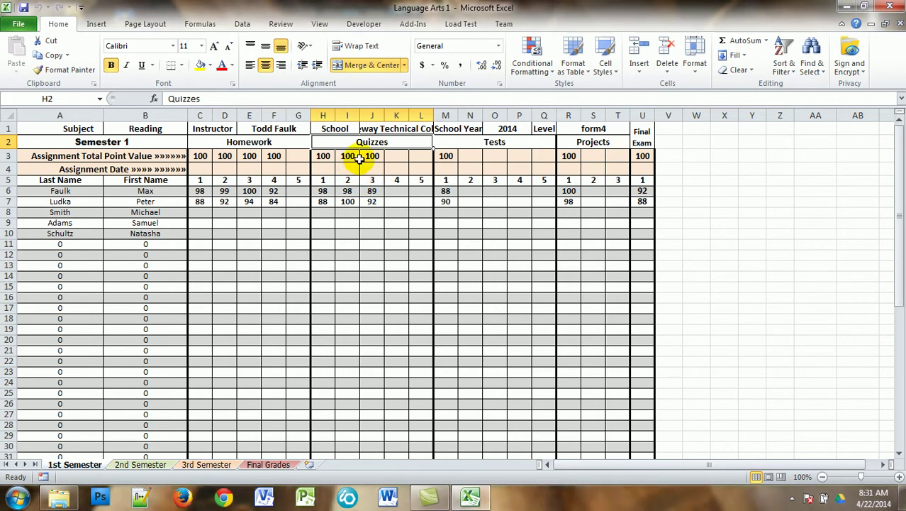
Examine the Class Roster link formulas behind the last and first names in A6, A7, B10 and A13 of 1st Semester
click(57, 192)
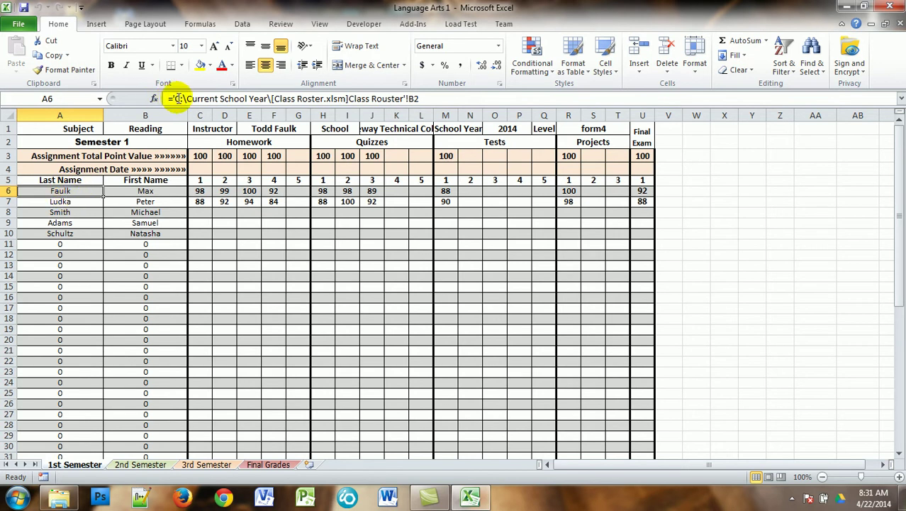
drag(417, 99, 142, 98)
click(227, 99)
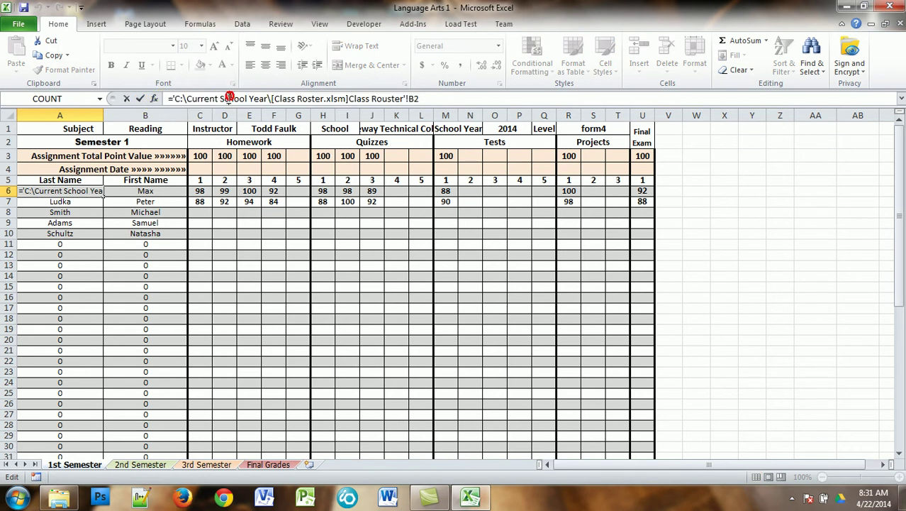
click(171, 100)
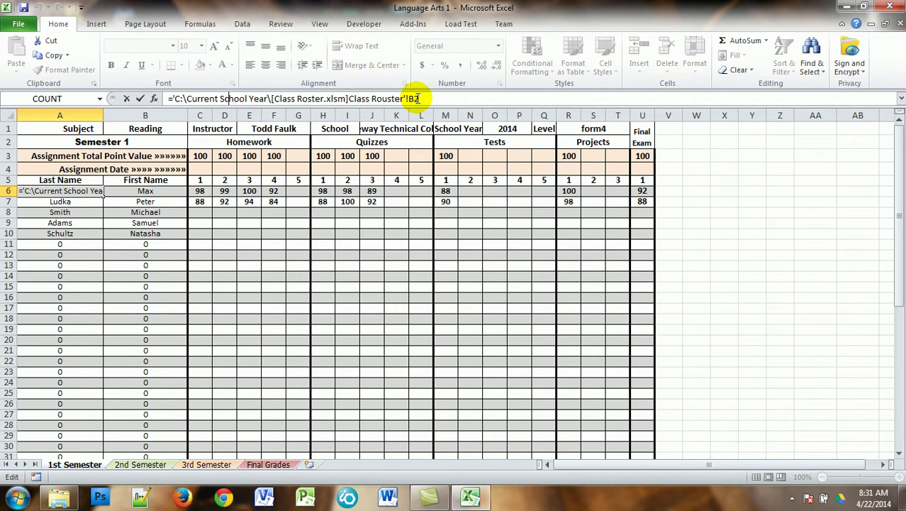
click(60, 202)
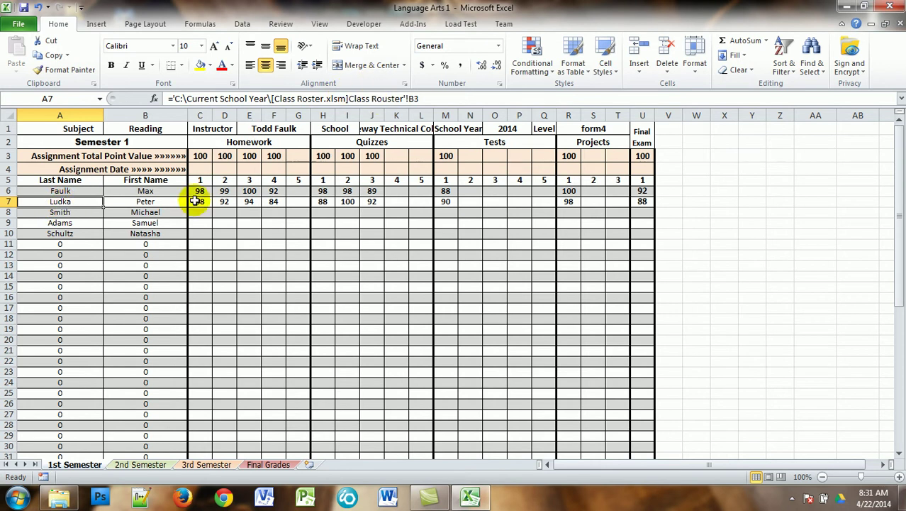
click(145, 232)
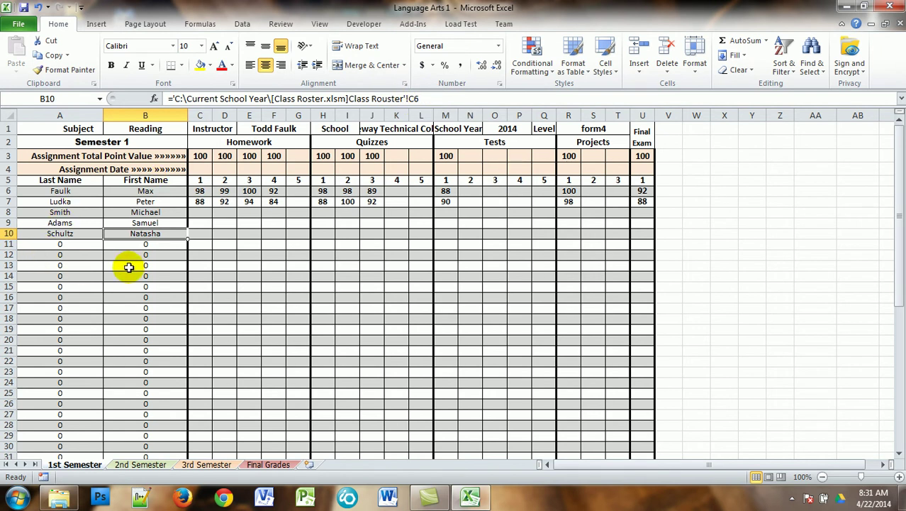
click(52, 265)
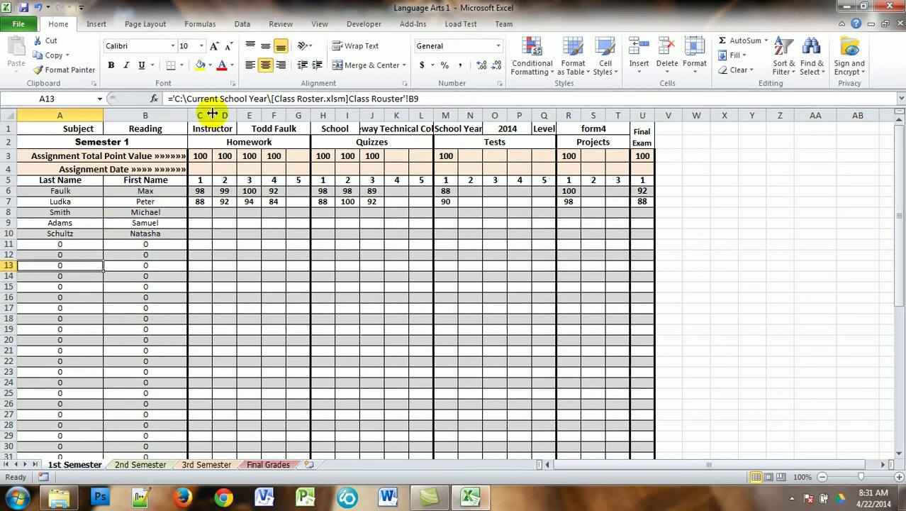
Inspect the linked instructor and school year header cells, highlighting the C:\Current School Year\ path in the school year formula
click(275, 130)
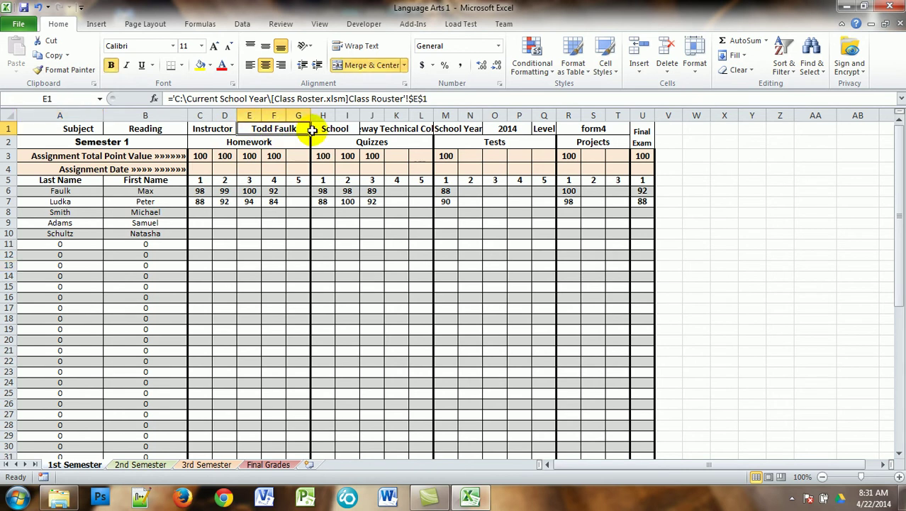
click(509, 130)
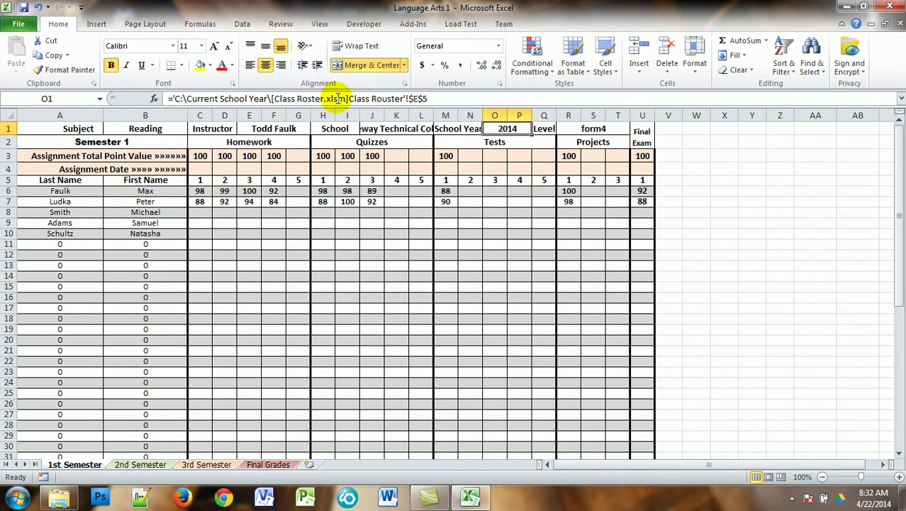
double_click(178, 99)
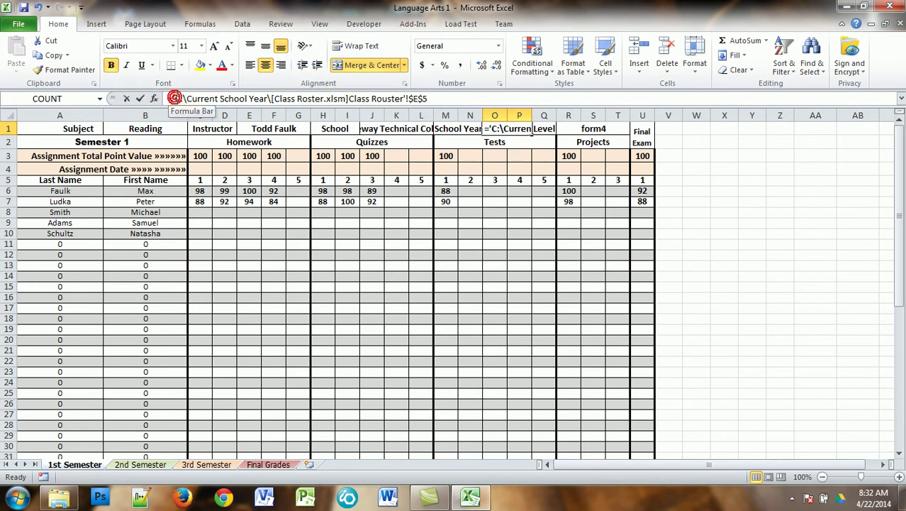
drag(186, 99, 272, 98)
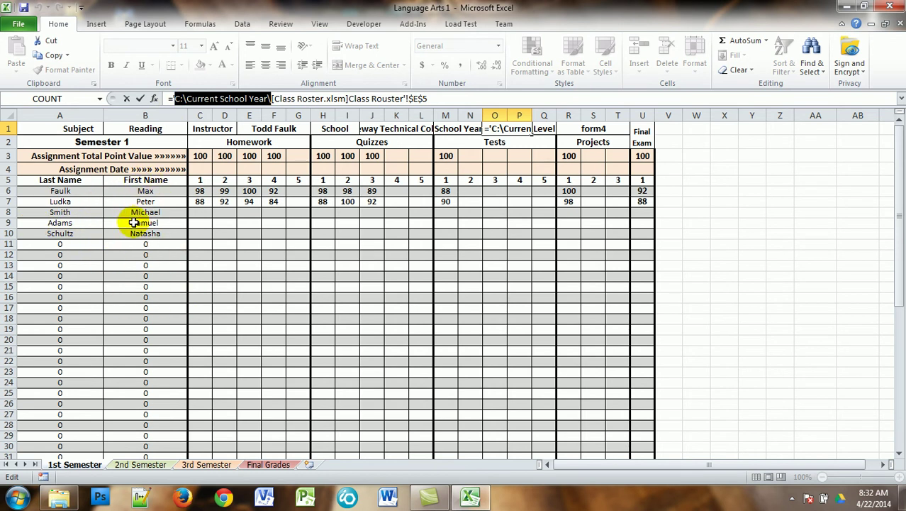
click(144, 266)
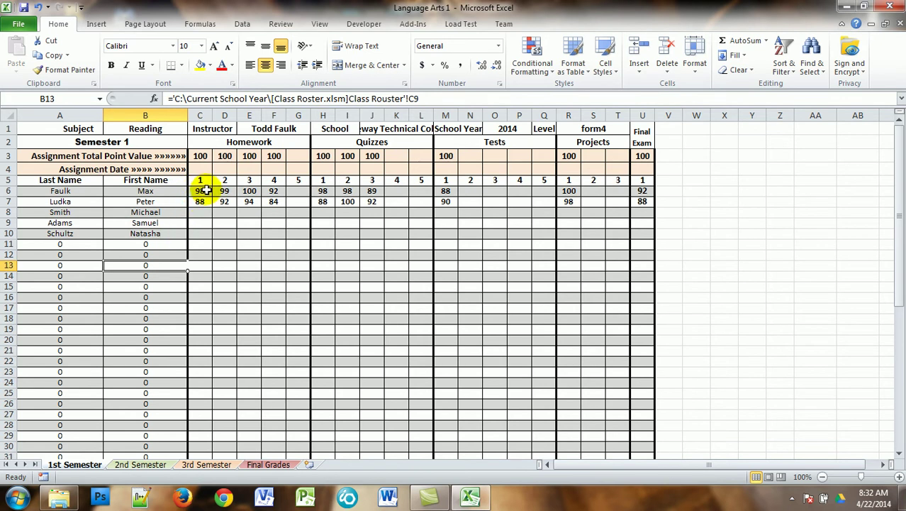
Examine the Semester 1 earned-points formula in C5 of Final Grades and its source scores C6:T6 and U6 on 1st Semester
click(267, 465)
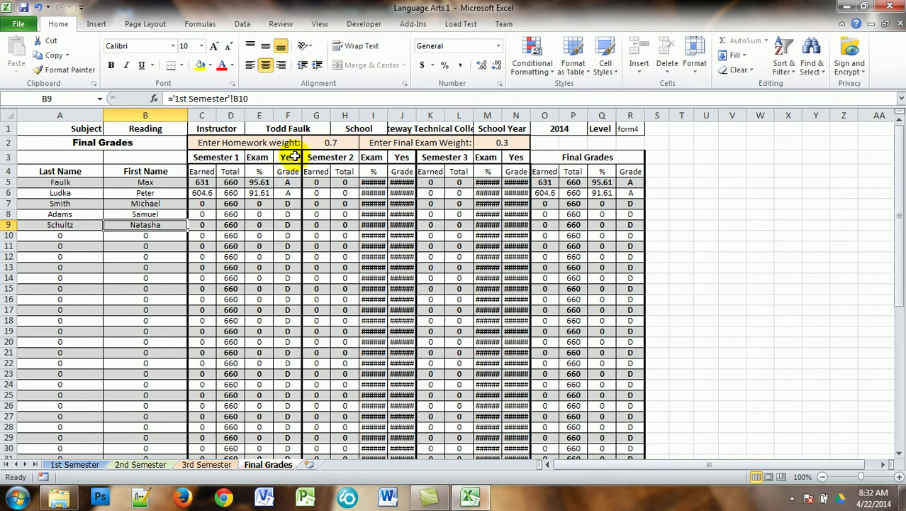
click(204, 184)
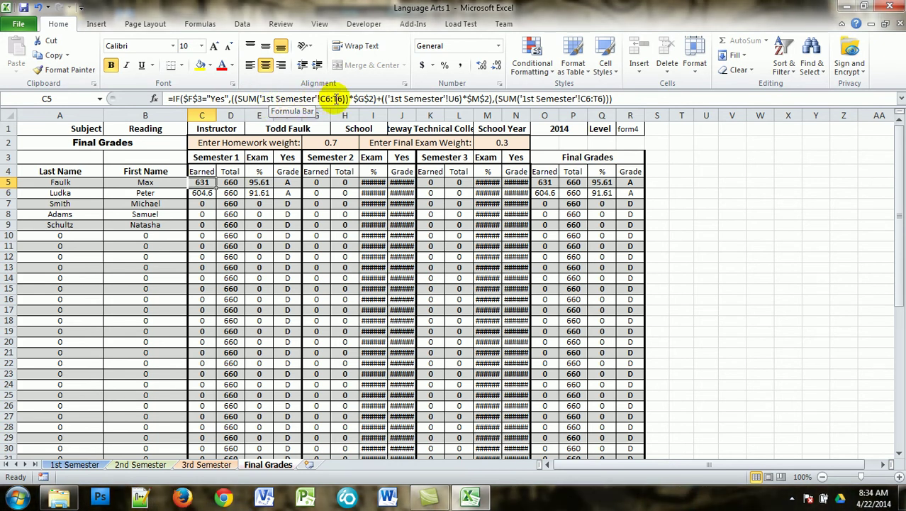
click(84, 468)
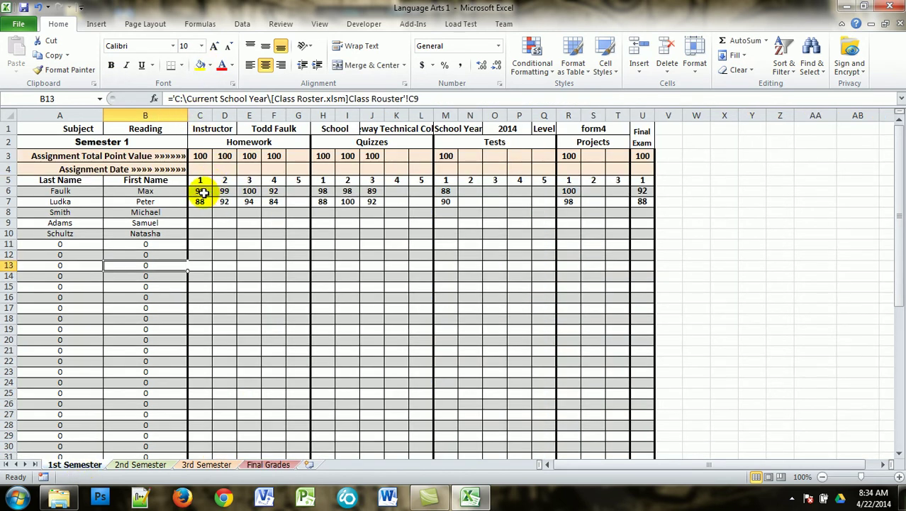
drag(203, 192, 613, 190)
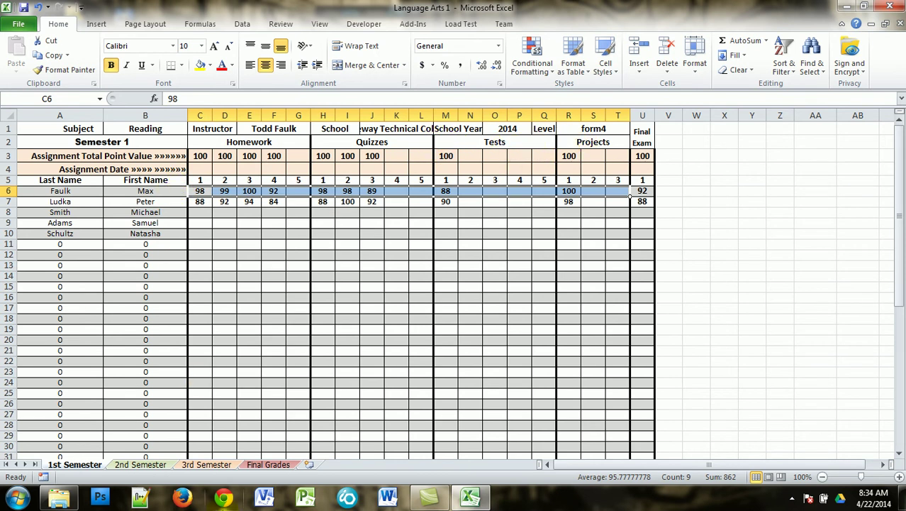
click(280, 465)
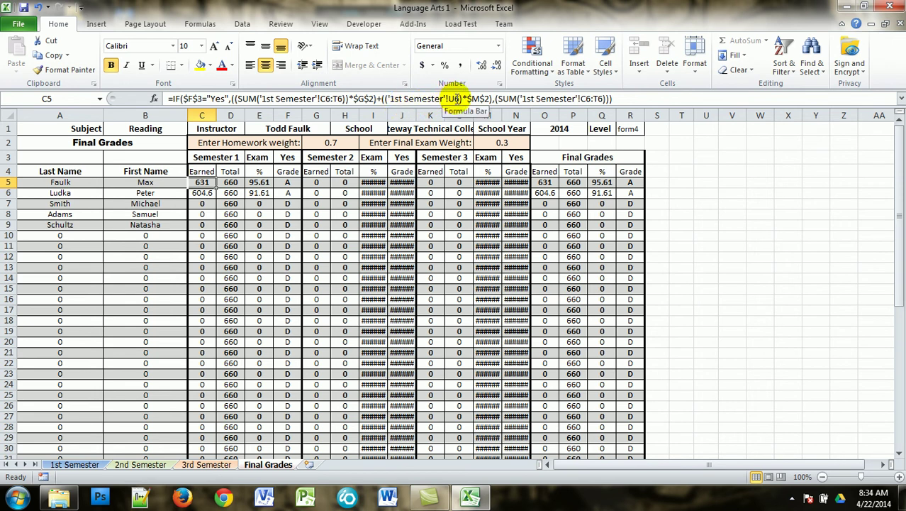
click(53, 465)
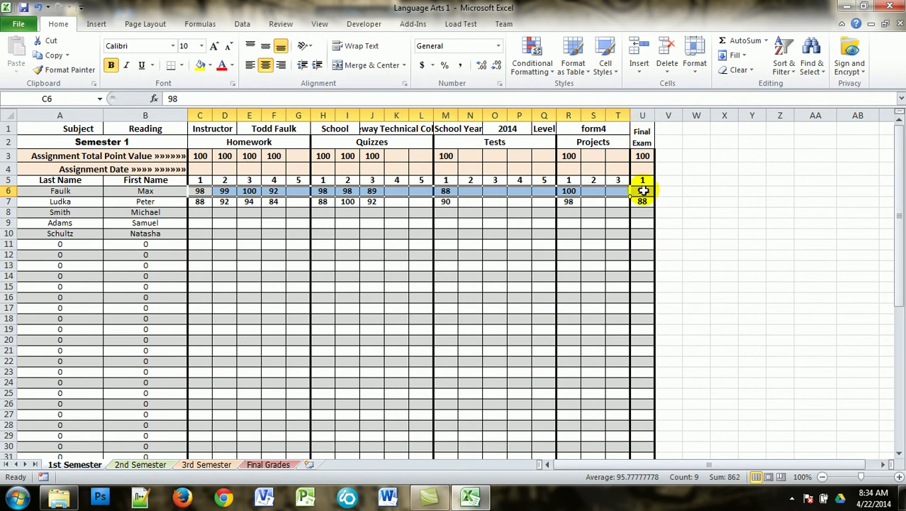
click(643, 190)
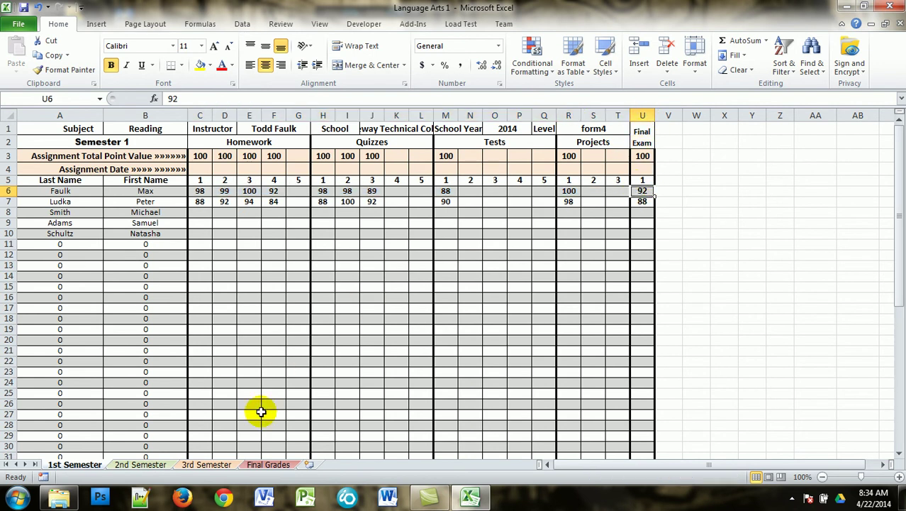
Check the no-exam branch of the Final Grades earned-points formula against the score range C6:T6 on 1st Semester
click(268, 463)
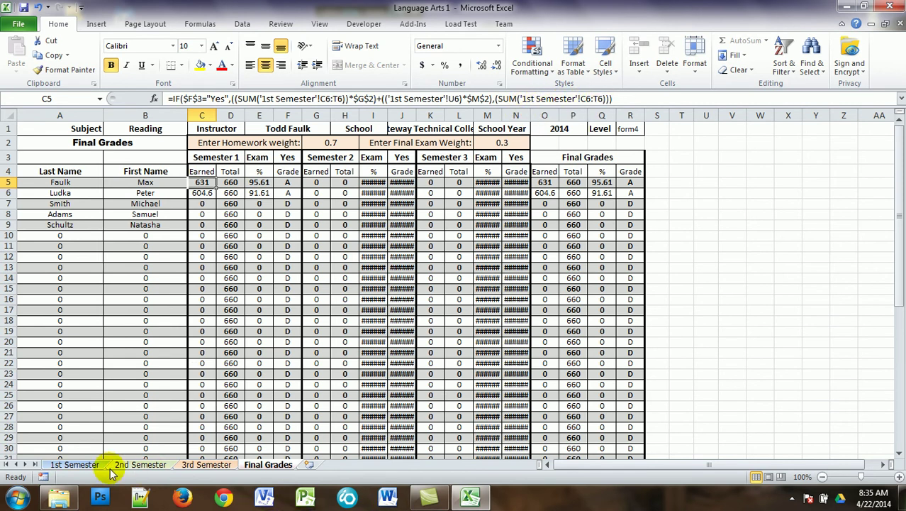
click(75, 464)
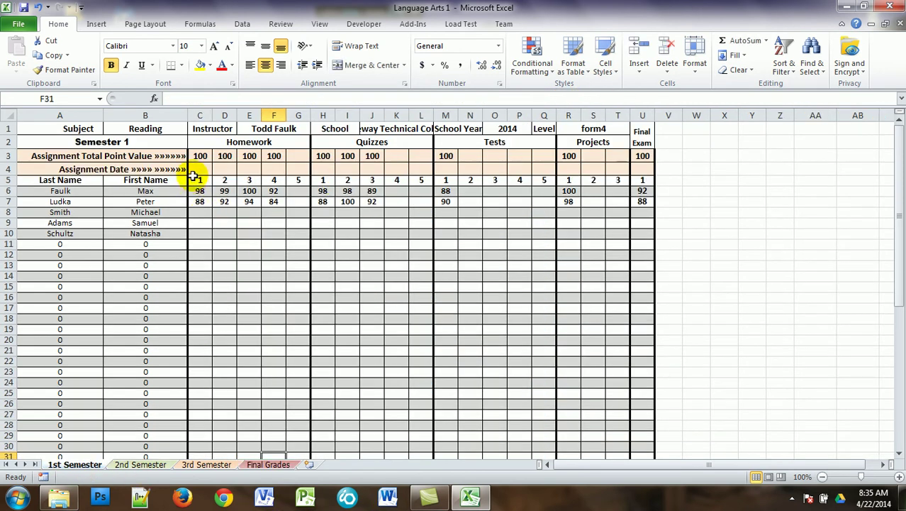
drag(196, 191, 622, 189)
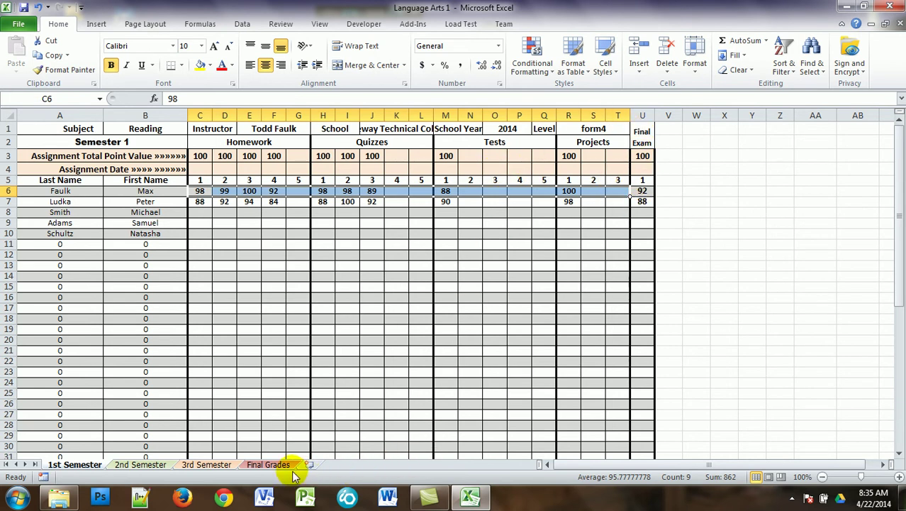
click(266, 464)
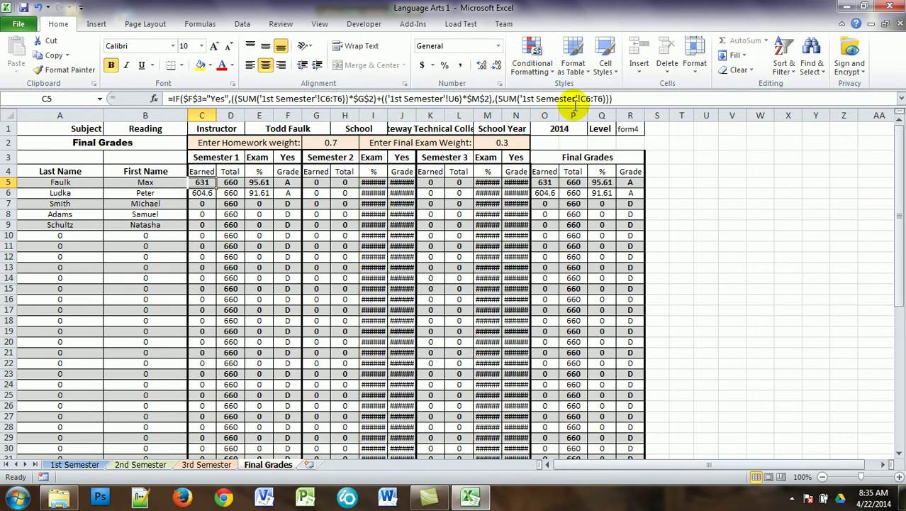
Examine the Semester 1 total-points formula in D5 of Final Grades and its source point values C3:T3 and U3 on 1st Semester
click(231, 183)
click(231, 182)
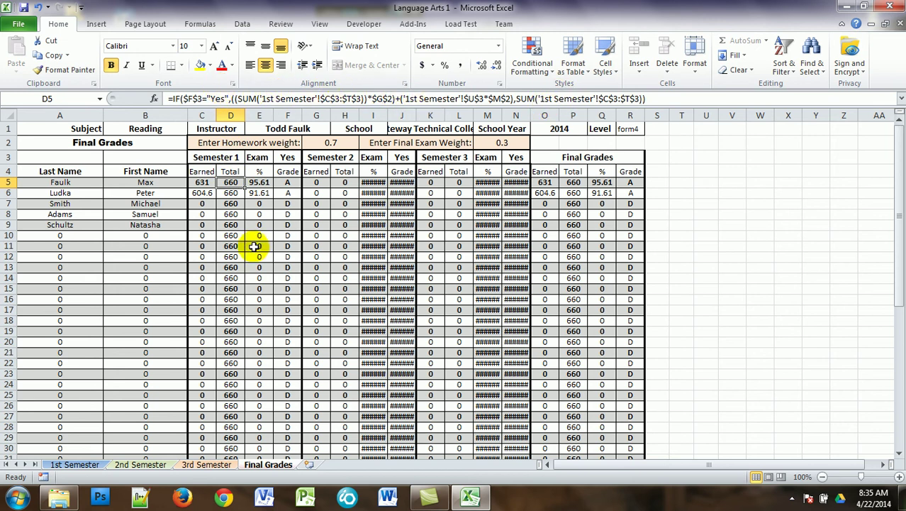
click(80, 465)
drag(200, 156, 609, 155)
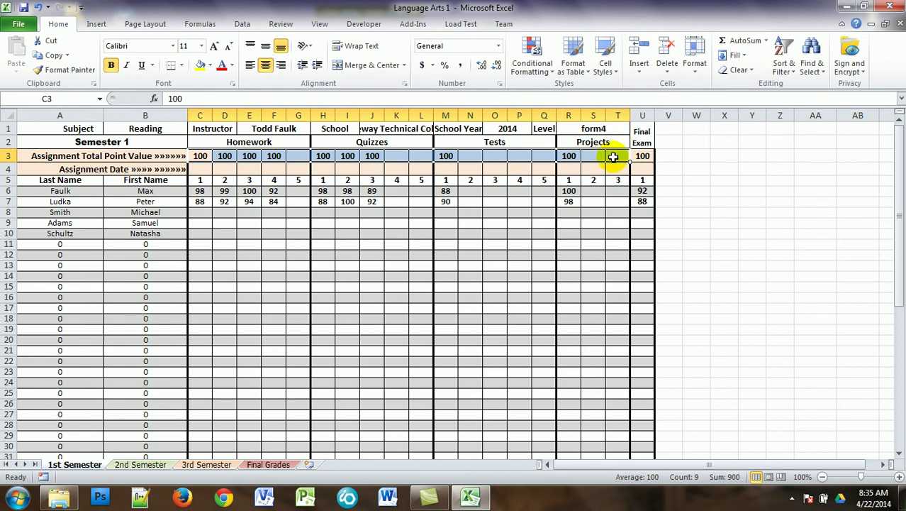
click(646, 156)
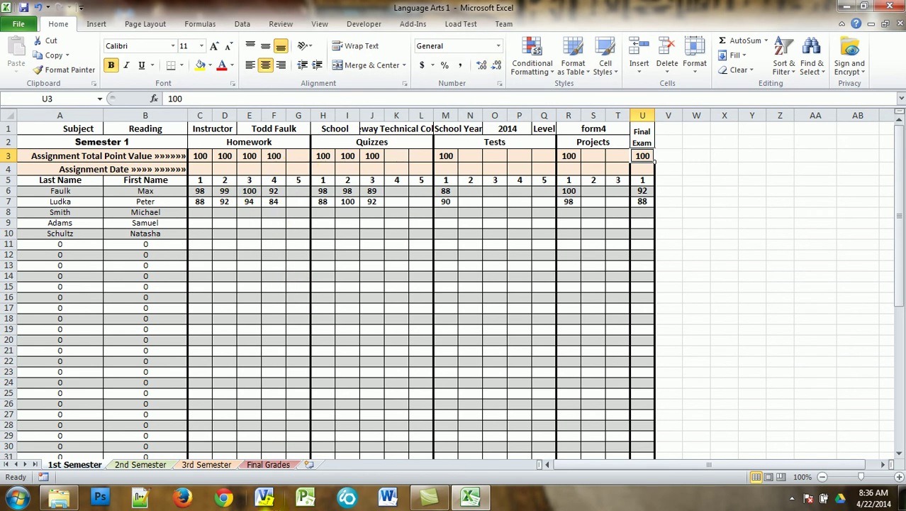
Examine the Semester 1 percentage formula in E5 and the letter-grade formulas in F5 and F6 of Final Grades, reviewing all student rows
click(269, 465)
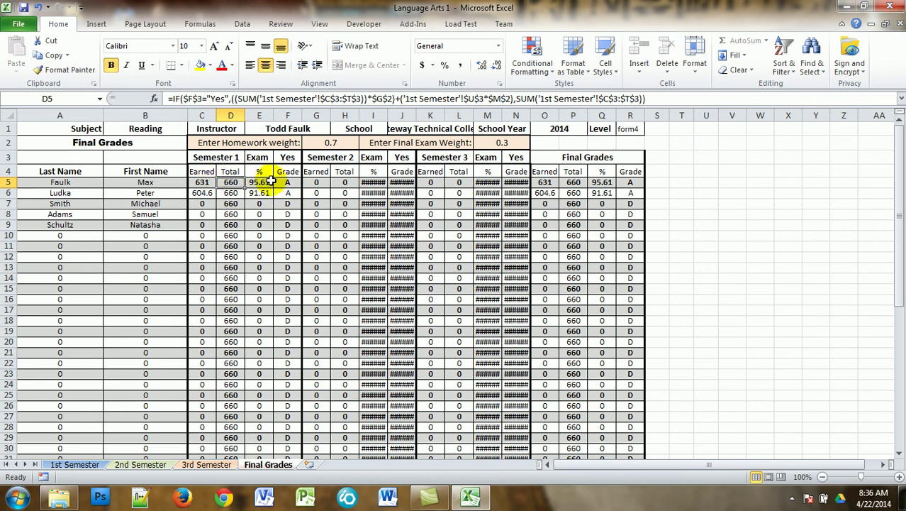
click(263, 183)
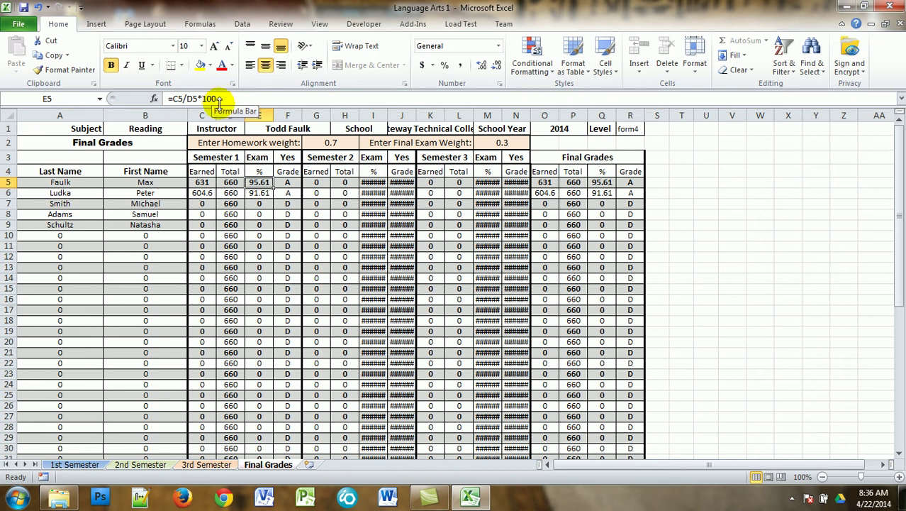
click(289, 184)
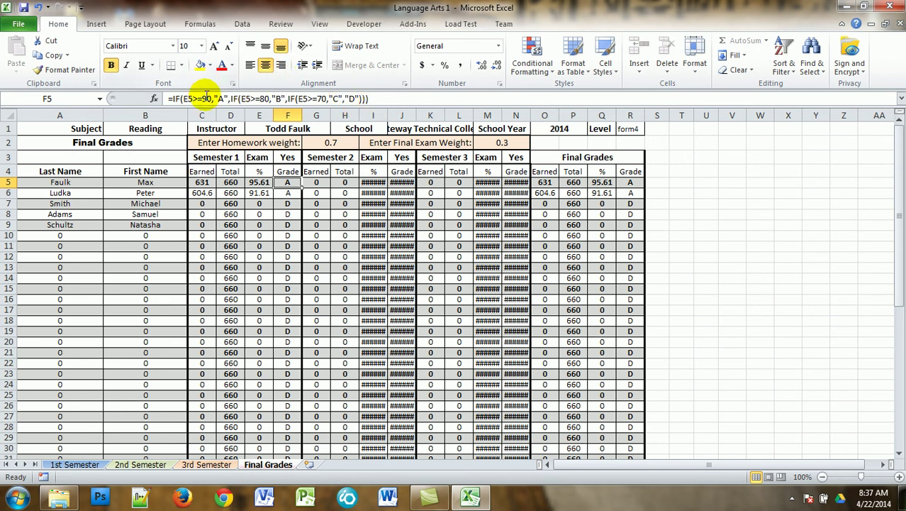
click(286, 193)
scroll(314, 401, down, 2)
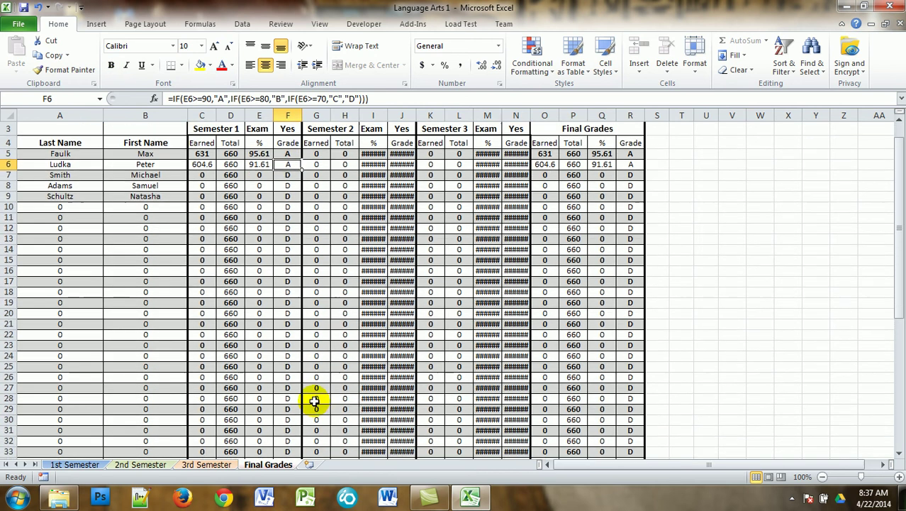
scroll(314, 401, down, 8)
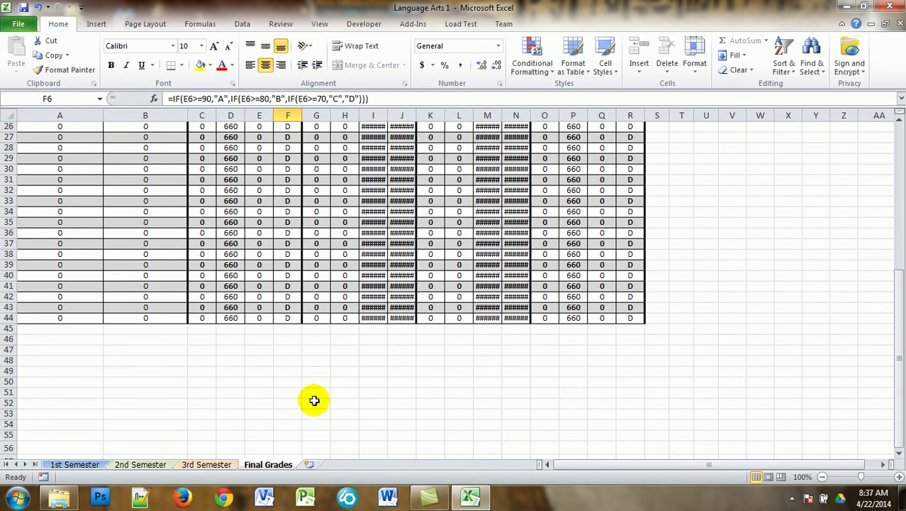
scroll(314, 401, up, 8)
scroll(314, 402, up, 2)
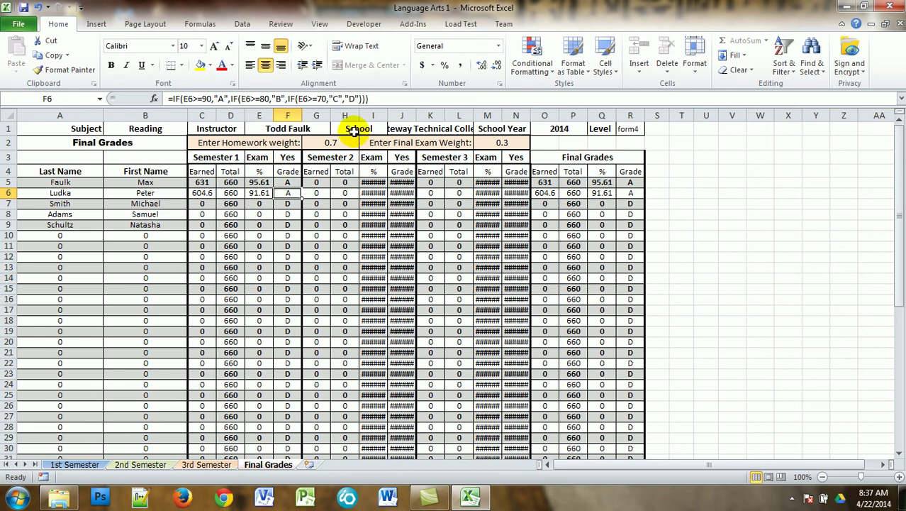